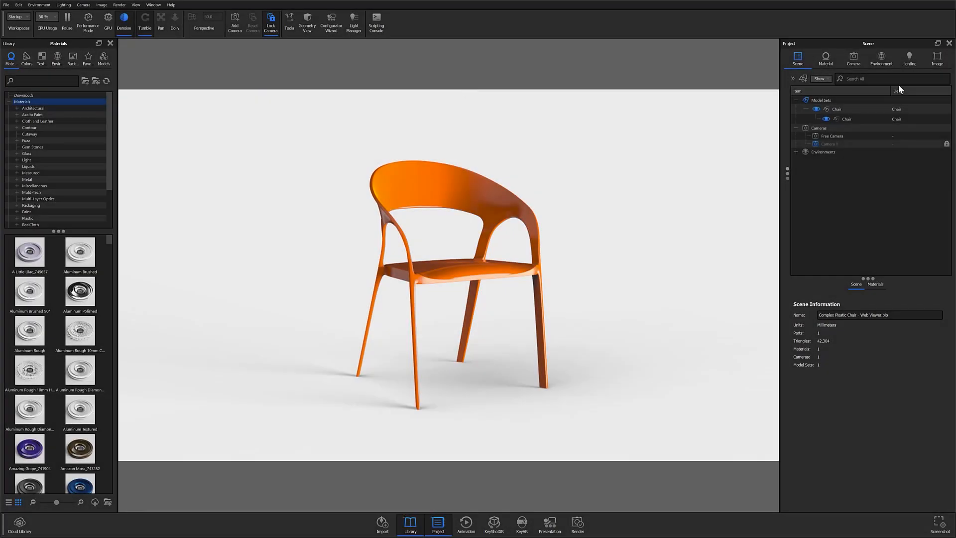
Activate the unlocked Free Camera and tumble the view around the chair
{"action": "left_click", "coordinate": [852, 63]}
{"action": "left_click", "coordinate": [853, 75]}
{"action": "left_click", "coordinate": [797, 59]}
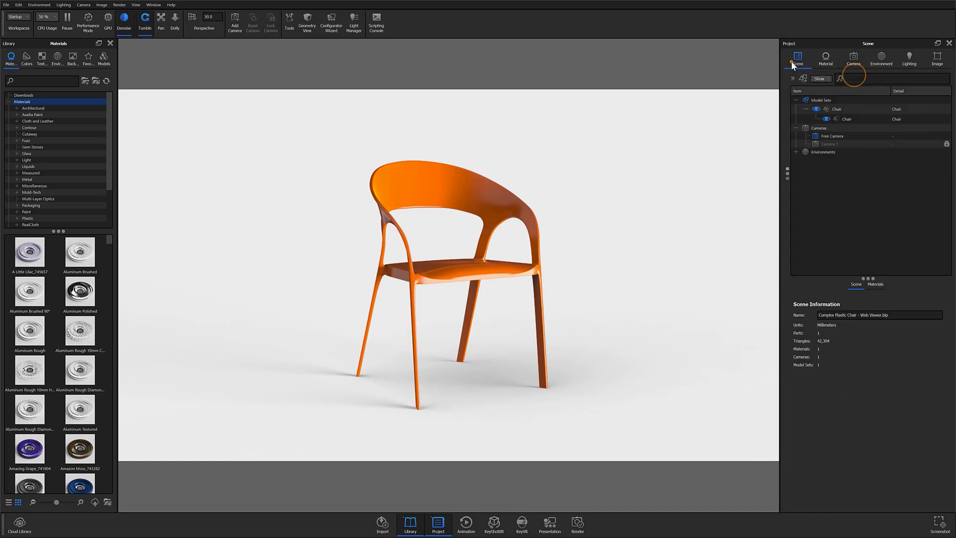
{"action": "left_click", "coordinate": [589, 67]}
{"action": "left_click_drag", "start_coordinate": [538, 276], "coordinate": [529, 294]}
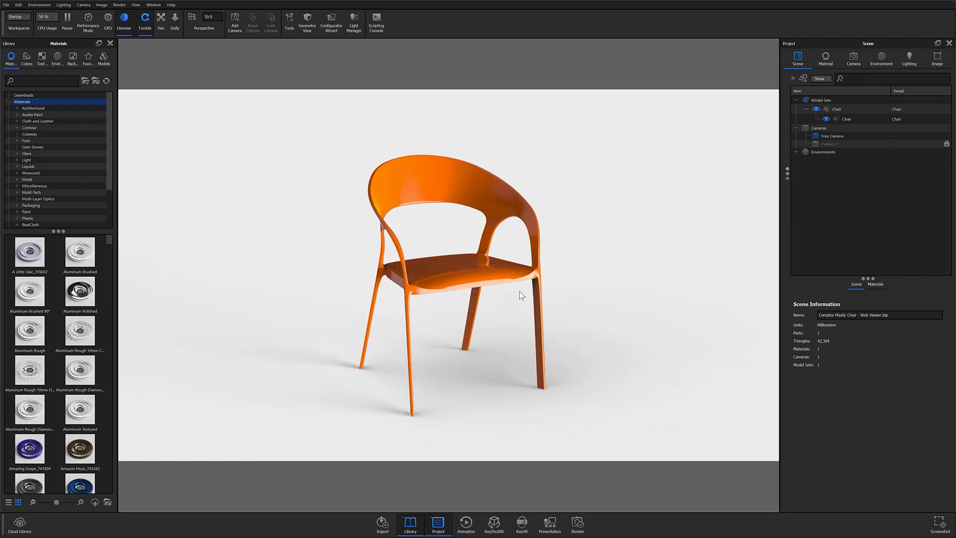
{"action": "left_click_drag", "start_coordinate": [330, 373], "coordinate": [368, 369]}
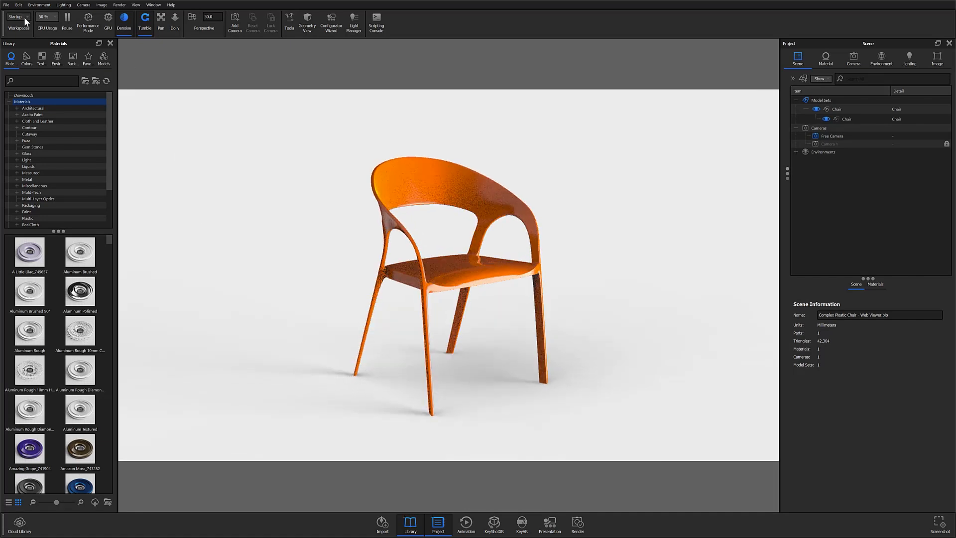
Open the Upload to KeyShot Web Viewer settings for the chair scene
{"action": "left_click", "coordinate": [7, 5]}
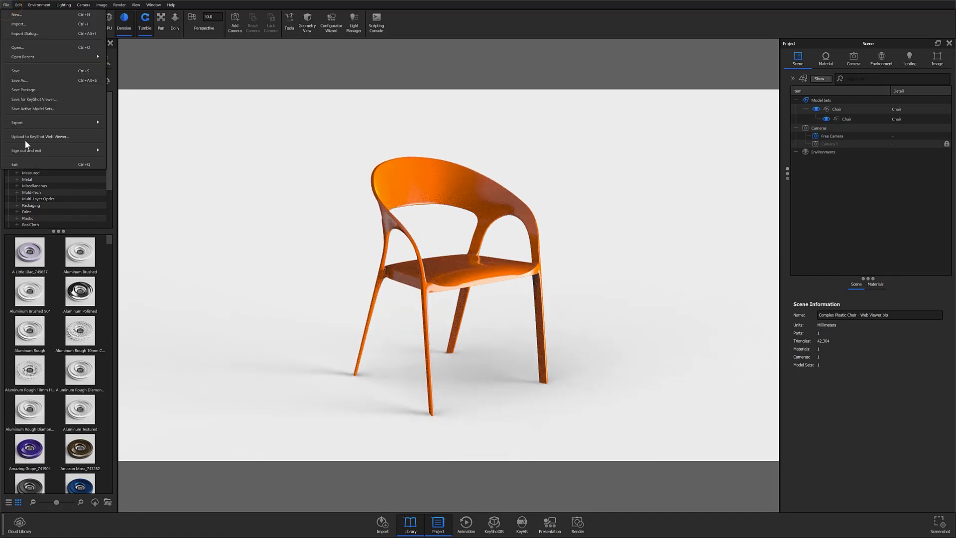
{"action": "left_click", "coordinate": [86, 137]}
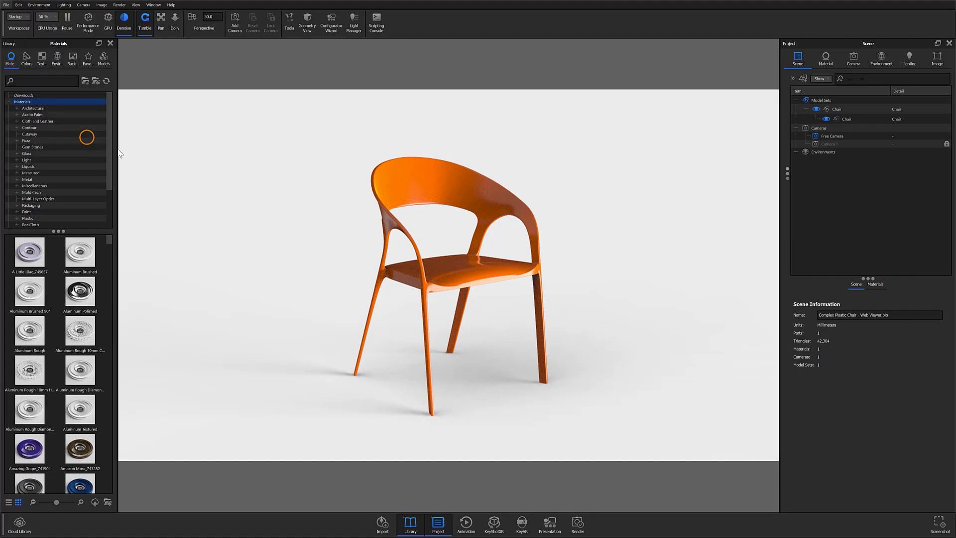
{"action": "key", "text": "p"}
{"action": "left_click", "coordinate": [494, 160]}
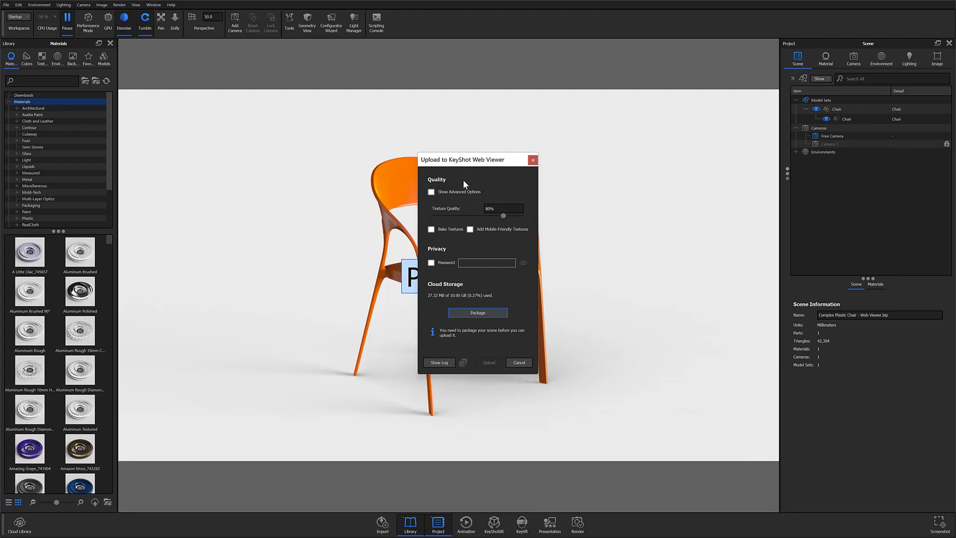
Examine the advanced quality options for environment resolution, texture resolution and texture compression, and return to the simple options
{"action": "double_click", "coordinate": [501, 207]}
{"action": "left_click", "coordinate": [433, 193]}
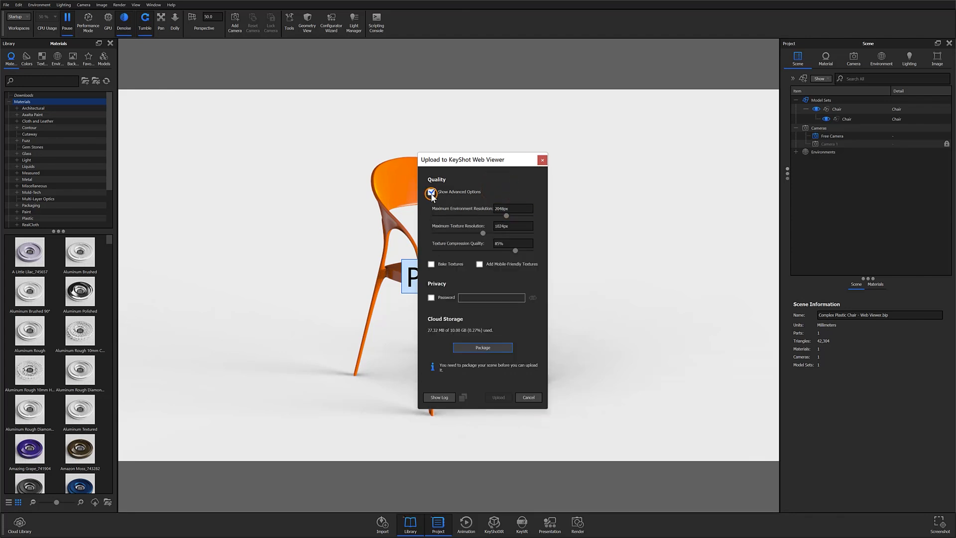
{"action": "left_click_drag", "start_coordinate": [498, 161], "coordinate": [488, 143]}
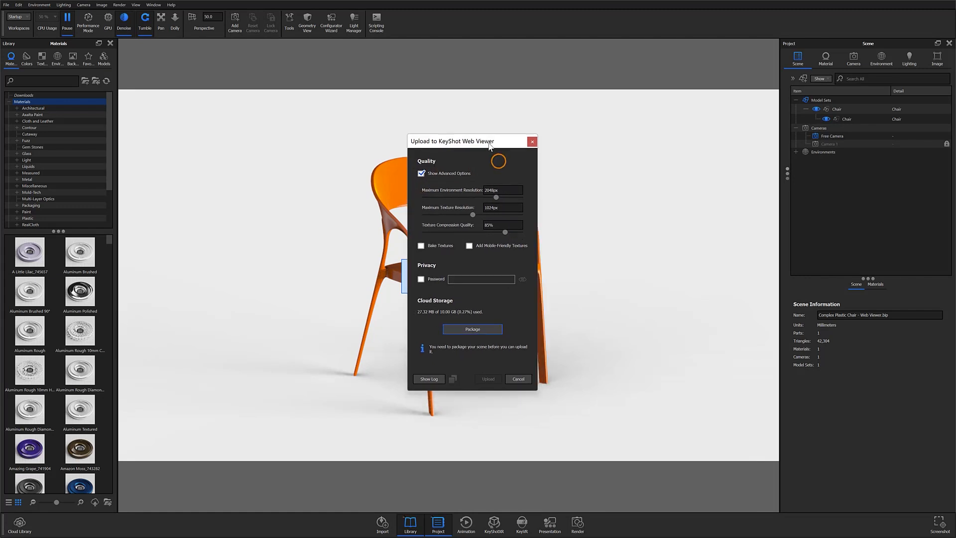
{"action": "left_click", "coordinate": [507, 189]}
{"action": "left_click", "coordinate": [513, 208]}
{"action": "left_click", "coordinate": [502, 225]}
{"action": "left_click", "coordinate": [423, 176]}
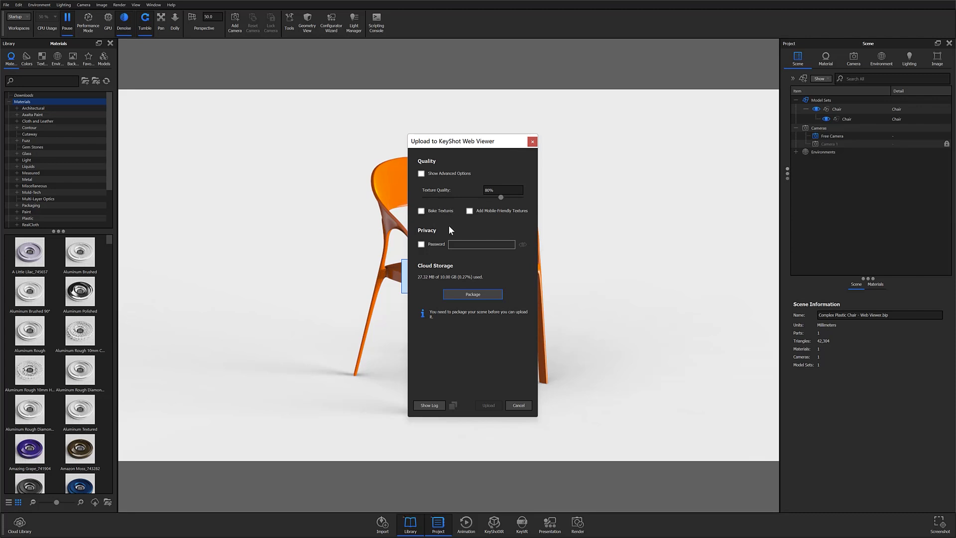
Enable Bake Textures for the Web Viewer upload
{"action": "left_click_drag", "start_coordinate": [468, 144], "coordinate": [525, 130]}
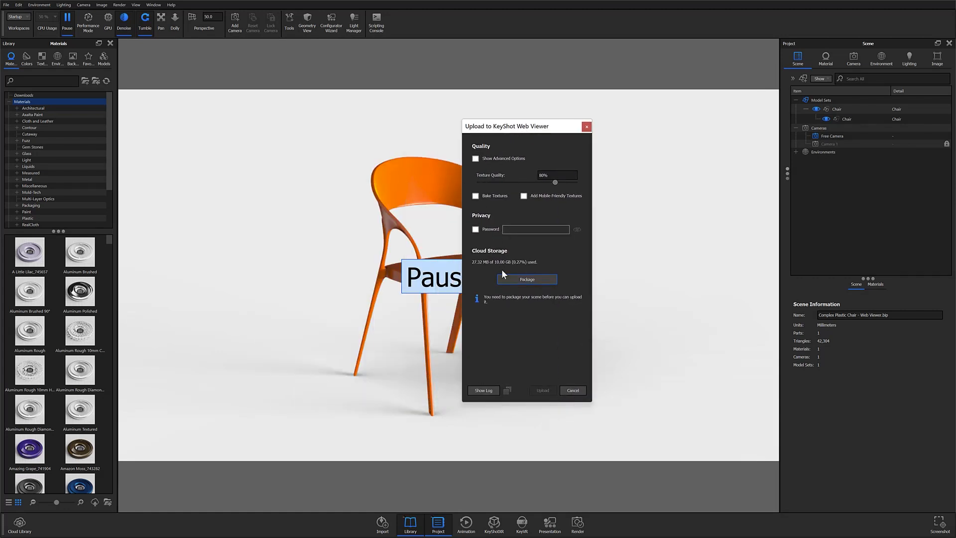
{"action": "left_click_drag", "start_coordinate": [513, 129], "coordinate": [469, 133]}
{"action": "left_click", "coordinate": [389, 203]}
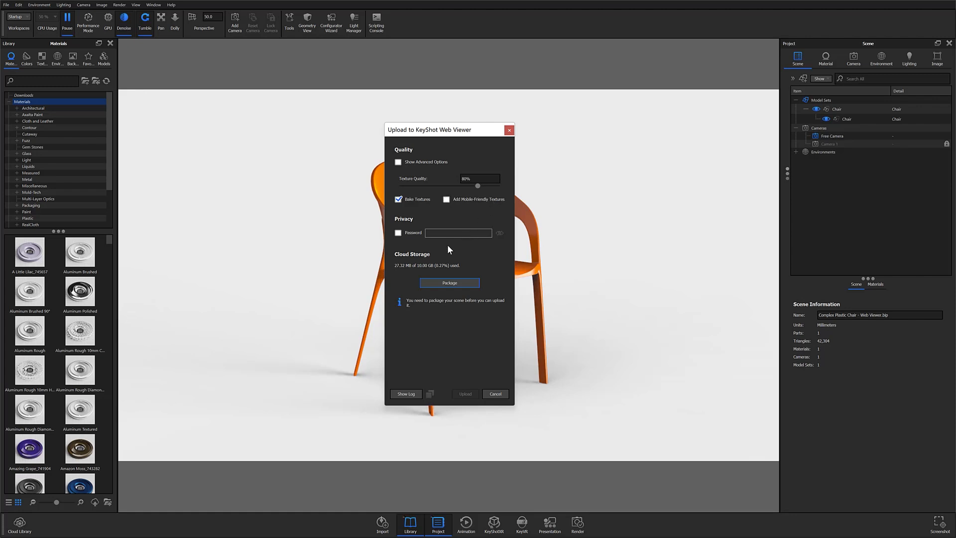
Protect the uploaded scene with a password by enabling that privacy option, entering the scene password and checking its spelling
{"action": "left_click", "coordinate": [398, 233]}
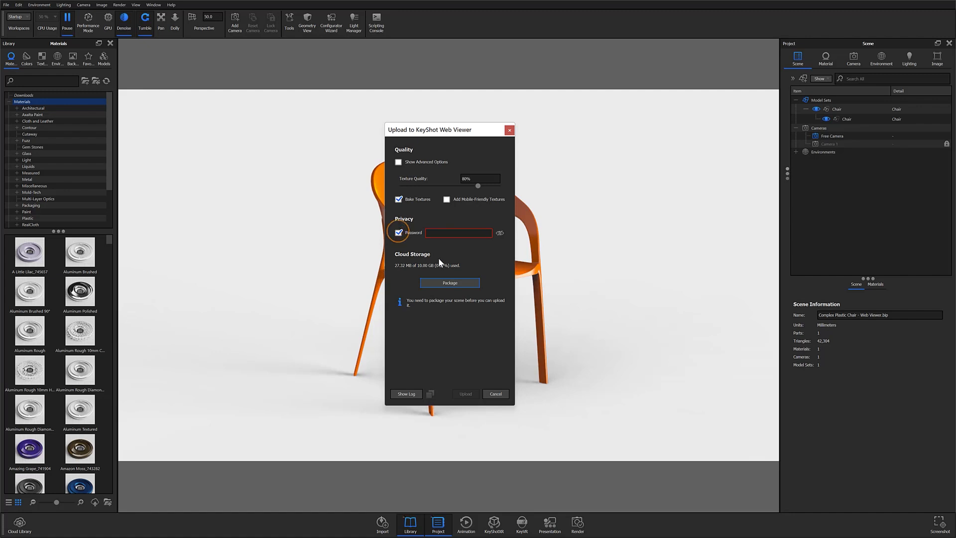
{"action": "left_click", "coordinate": [438, 233]}
{"action": "type", "text": "•••••••"}
{"action": "left_click", "coordinate": [501, 232]}
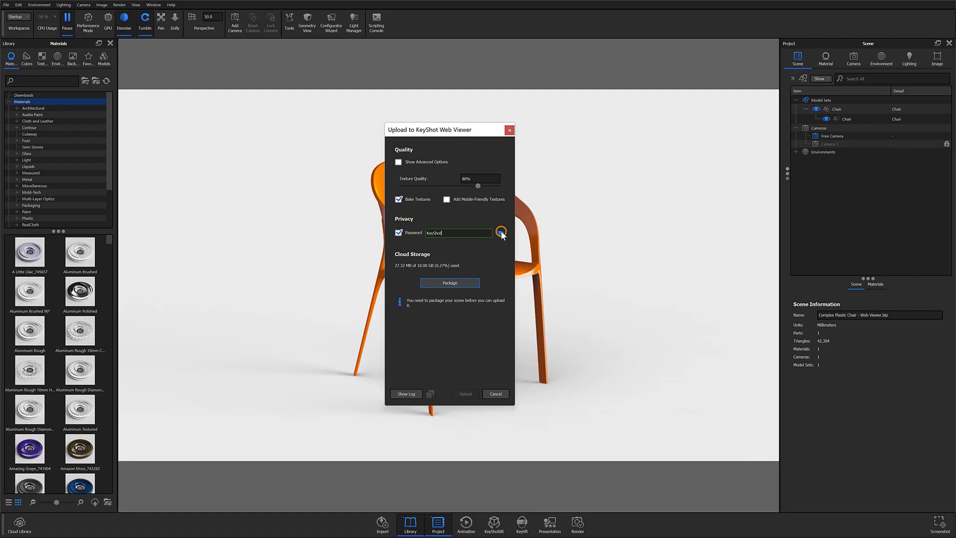
Package the chair scene and upload it to the KeyShot Web Viewer
{"action": "left_click", "coordinate": [395, 265]}
{"action": "left_click", "coordinate": [461, 285]}
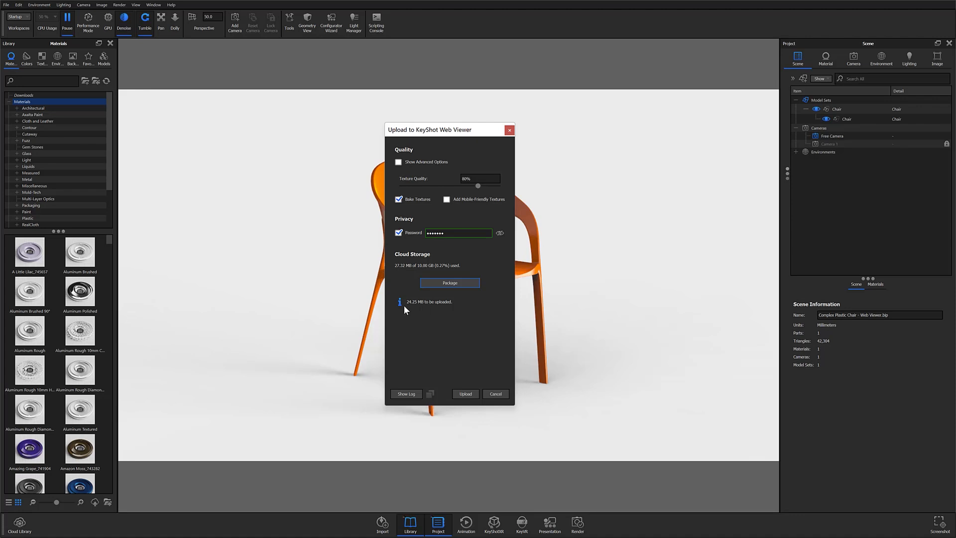
{"action": "left_click", "coordinate": [465, 394]}
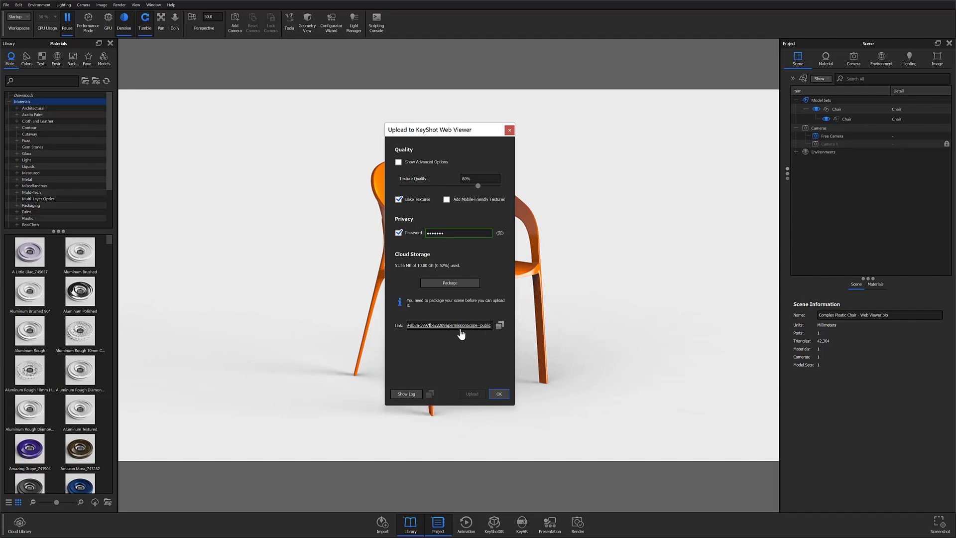
Open the uploaded scene's link in the browser and unlock it with the scene password
{"action": "left_click", "coordinate": [462, 327]}
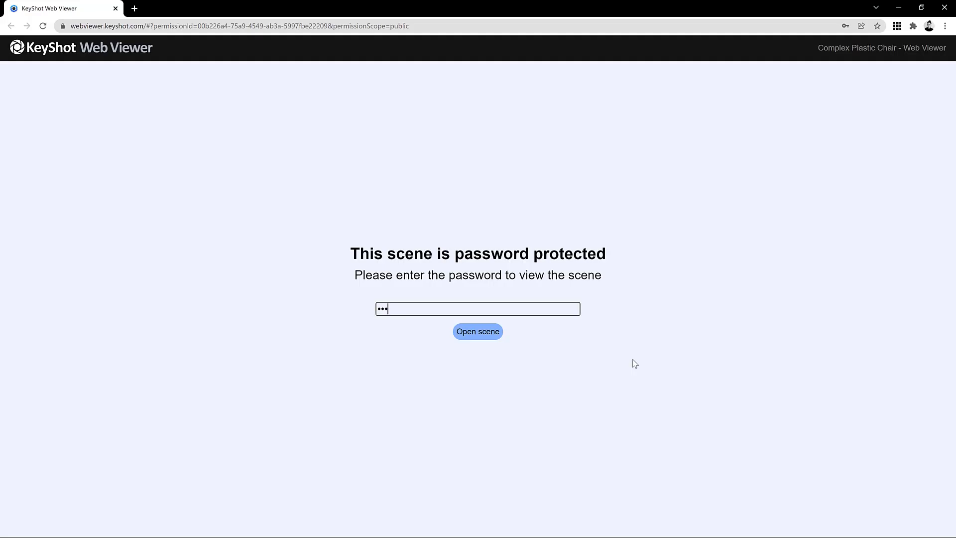
{"action": "key", "text": "Return"}
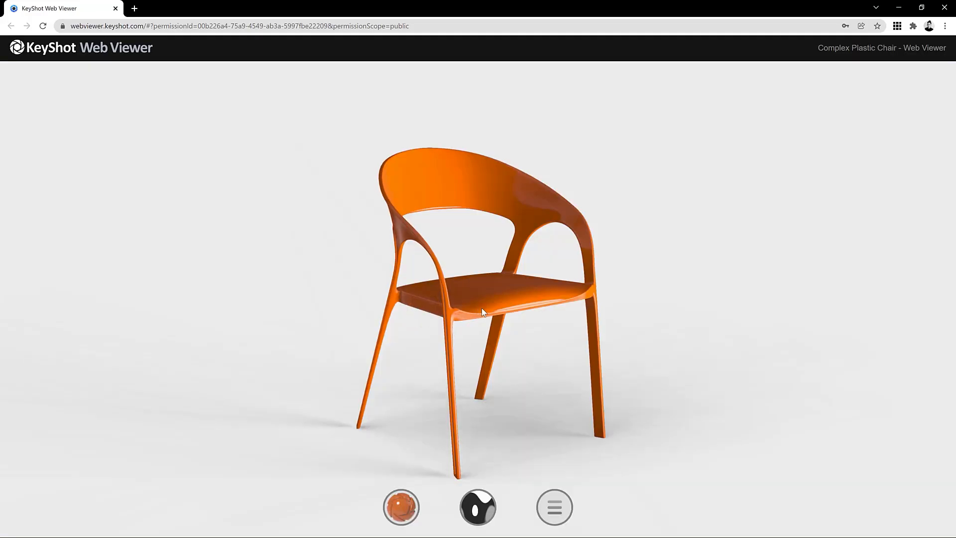
Show the chair's material variations in the Web Viewer and choose the green one
{"action": "left_click", "coordinate": [402, 512]}
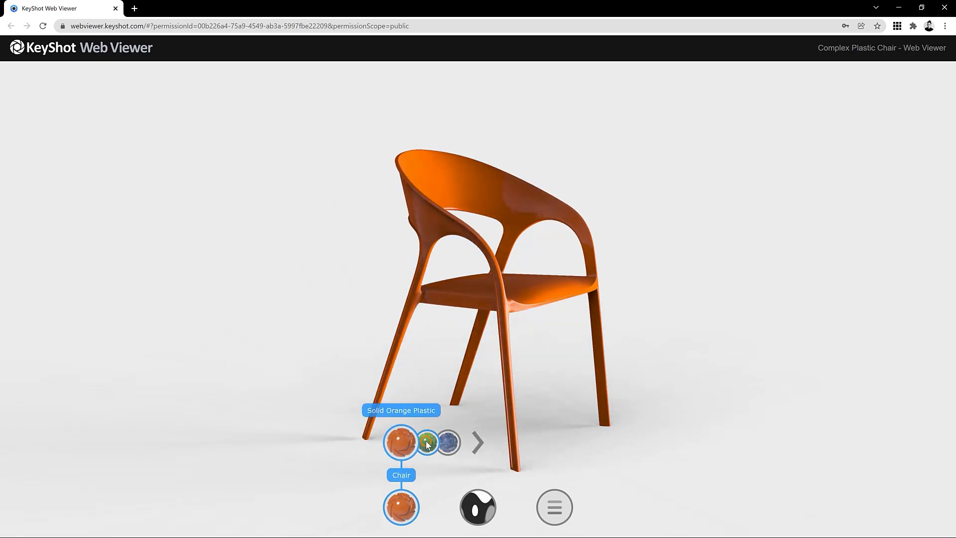
{"action": "left_click", "coordinate": [427, 442]}
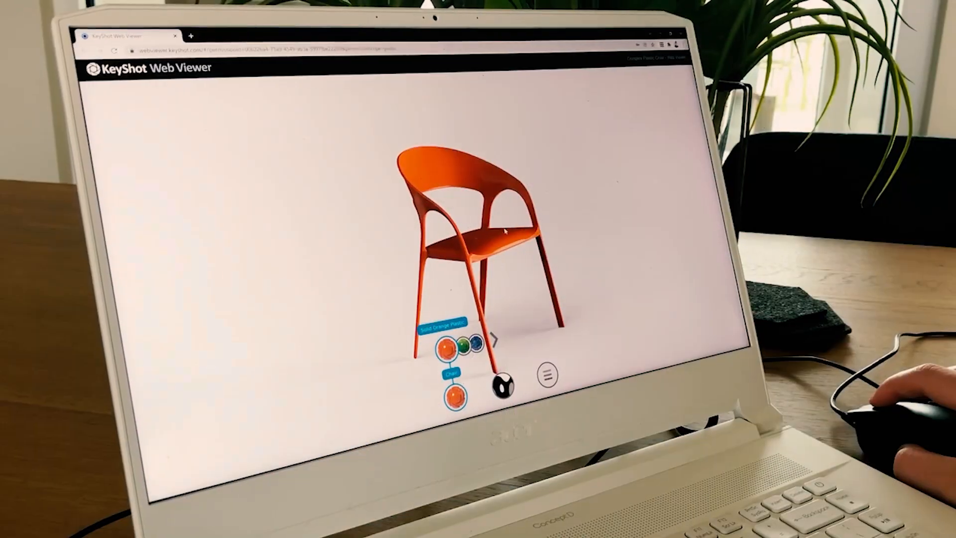
{"action": "left_click_drag", "start_coordinate": [503, 230], "coordinate": [363, 288]}
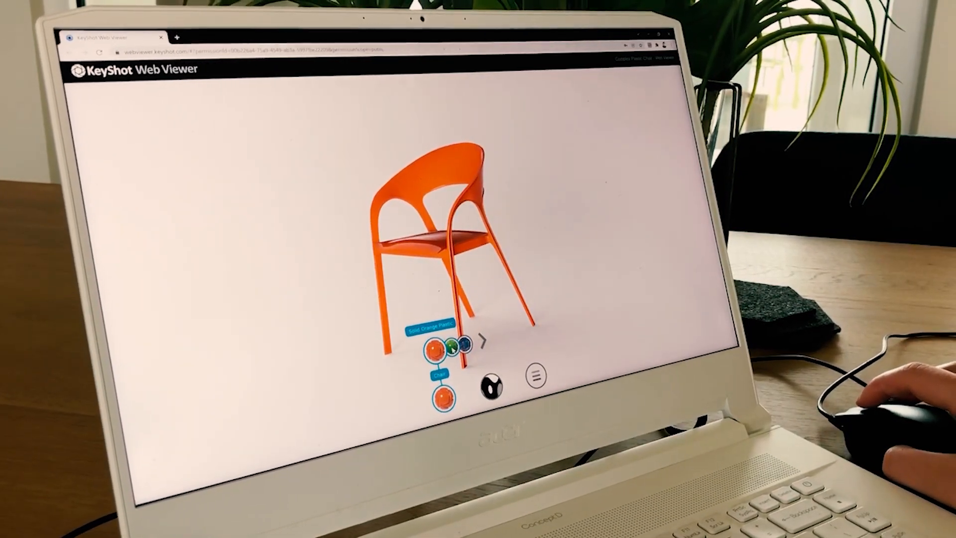
{"action": "left_click", "coordinate": [452, 347]}
{"action": "left_click", "coordinate": [435, 352]}
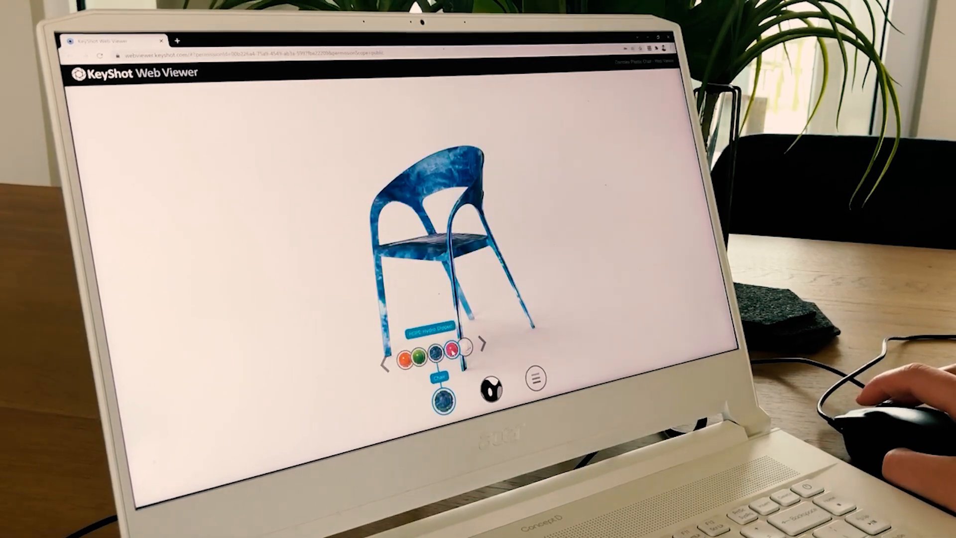
{"action": "scroll", "coordinate": [454, 200], "scroll_direction": "up", "scroll_amount": 5}
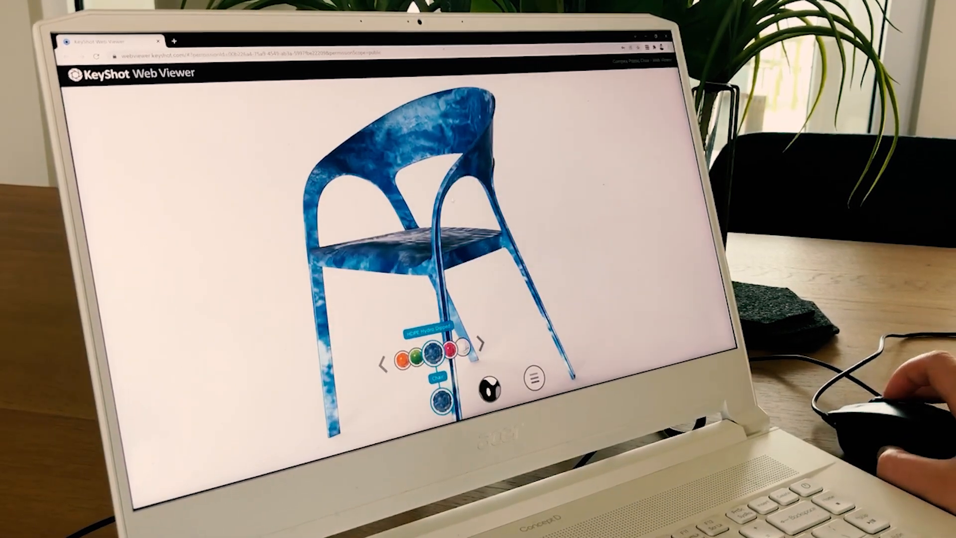
{"action": "scroll", "coordinate": [472, 218], "scroll_direction": "up", "scroll_amount": 1}
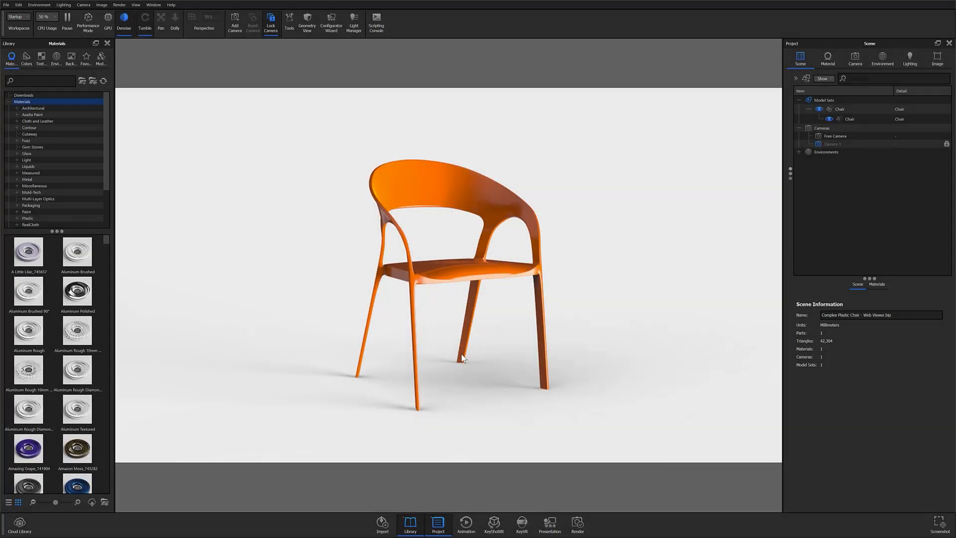
Open the chair's material in KeyShot and enlarge the multi-material list so all its variations show
{"action": "double_click", "coordinate": [411, 201]}
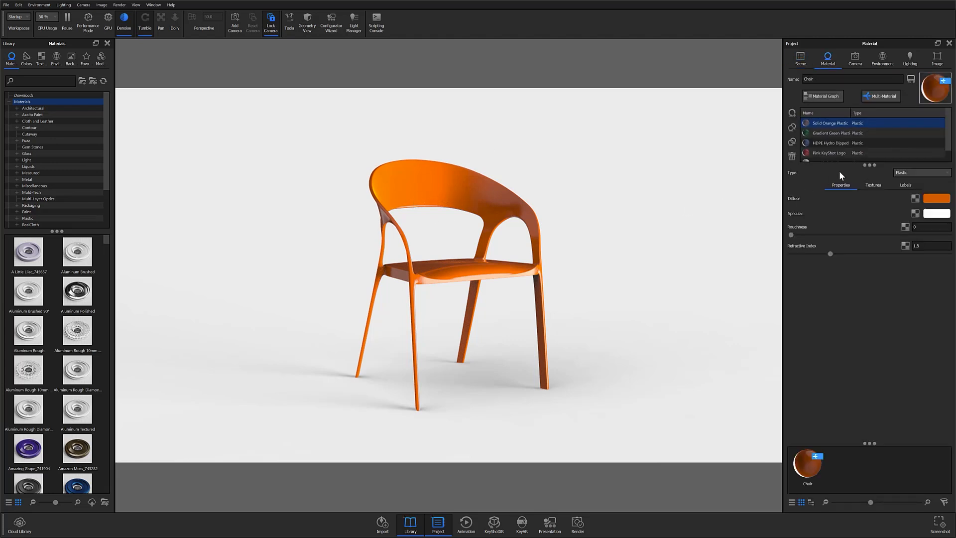
{"action": "left_click_drag", "start_coordinate": [863, 166], "coordinate": [866, 241]}
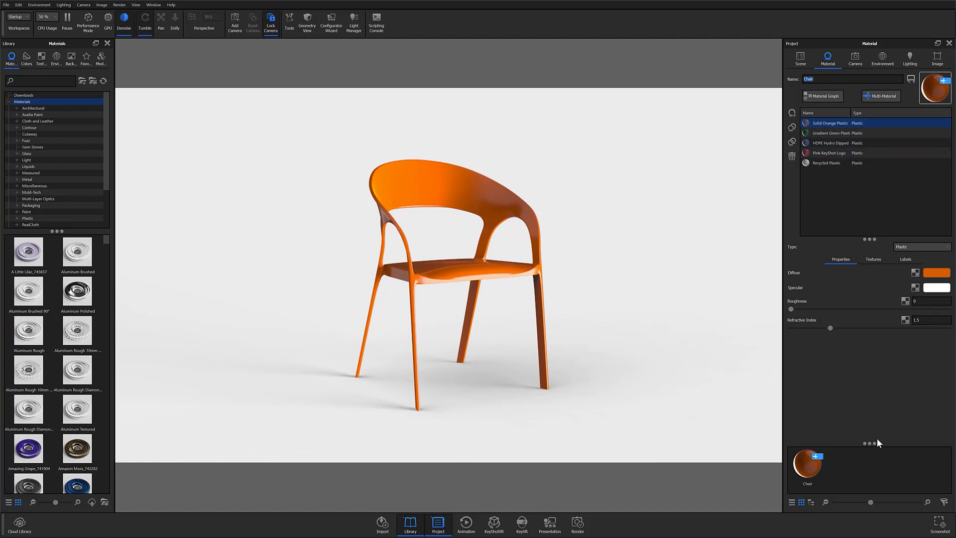
{"action": "left_click_drag", "start_coordinate": [869, 417], "coordinate": [869, 379]}
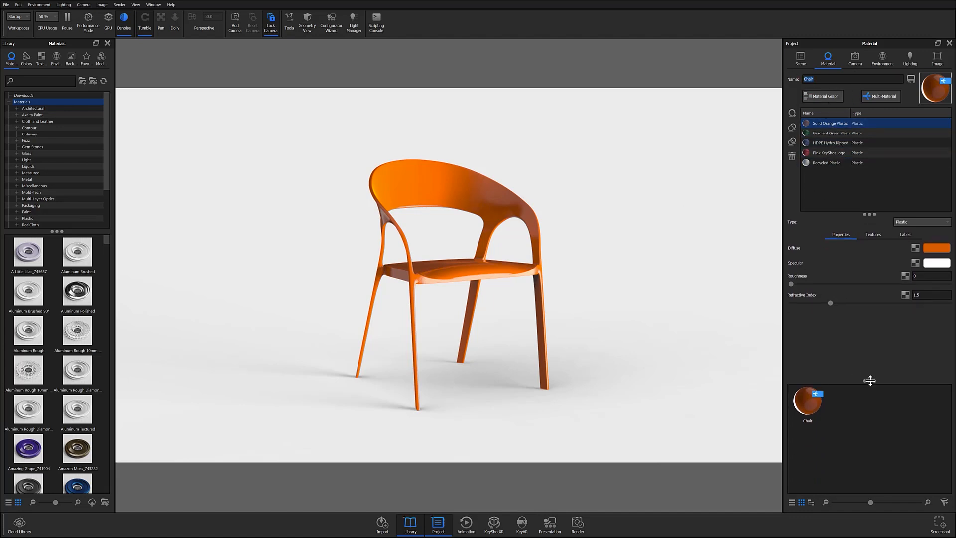
Preview the chair's Gradient Green, HDPE Hydro Dipped, Pink KeyShot Logo and Recycled Plastic variations, and return to Solid Orange Plastic
{"action": "left_click", "coordinate": [831, 130]}
{"action": "left_click", "coordinate": [830, 143]}
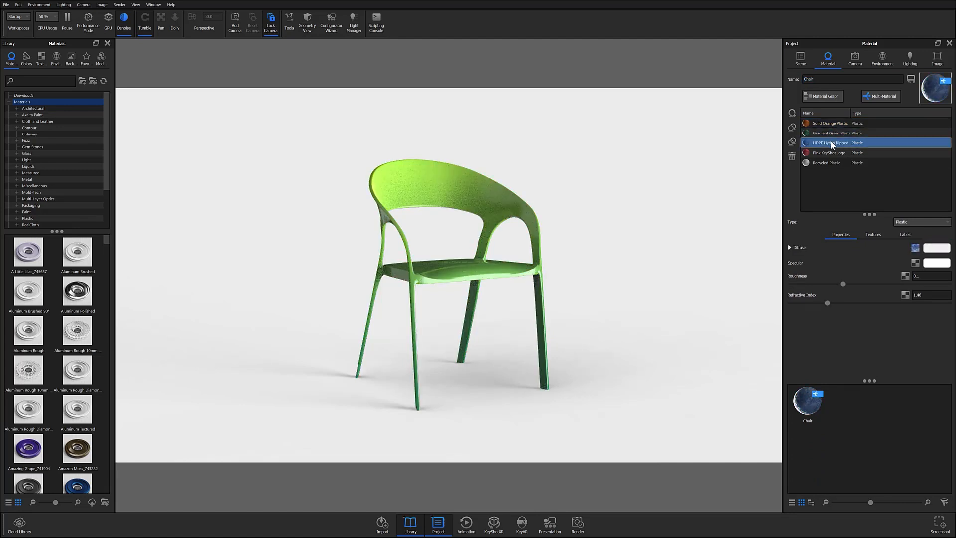
{"action": "left_click", "coordinate": [832, 154]}
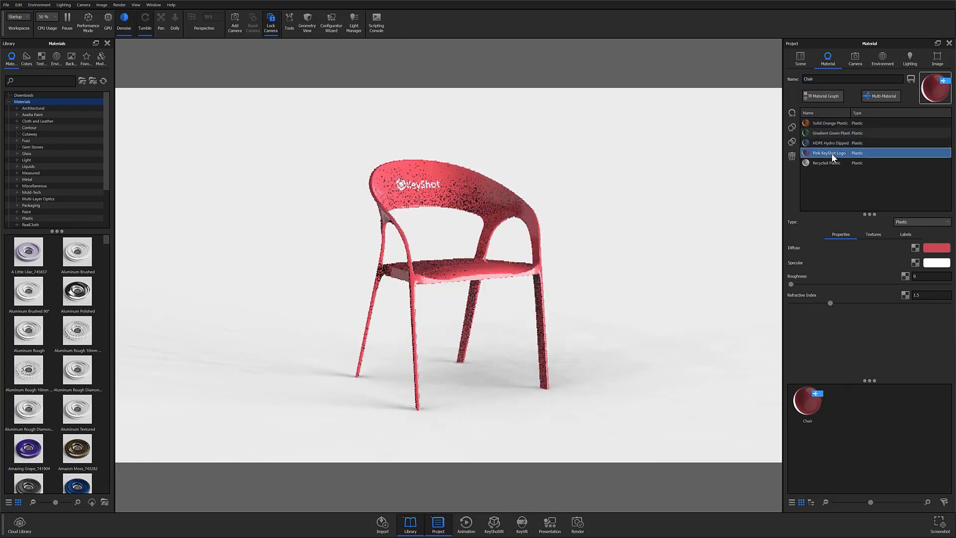
{"action": "left_click", "coordinate": [831, 162]}
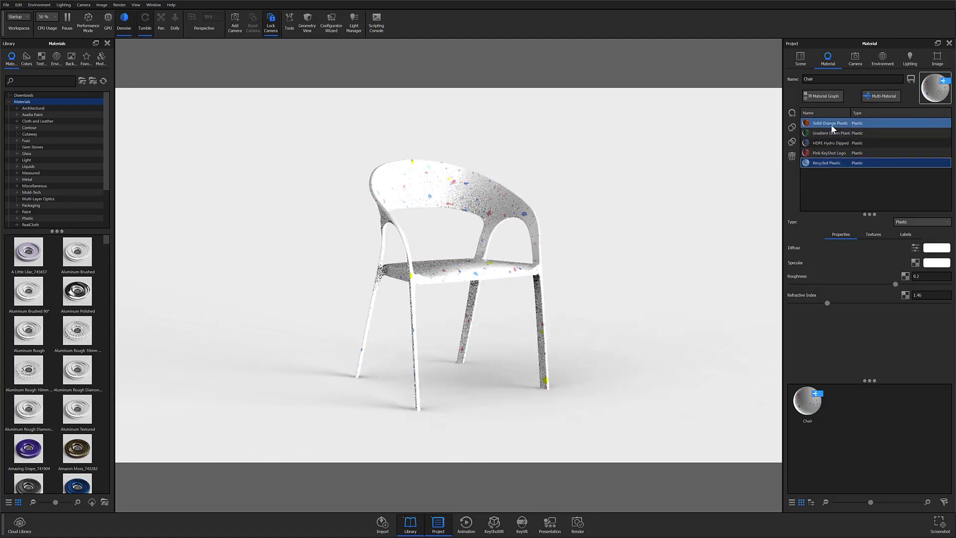
{"action": "left_click", "coordinate": [831, 142]}
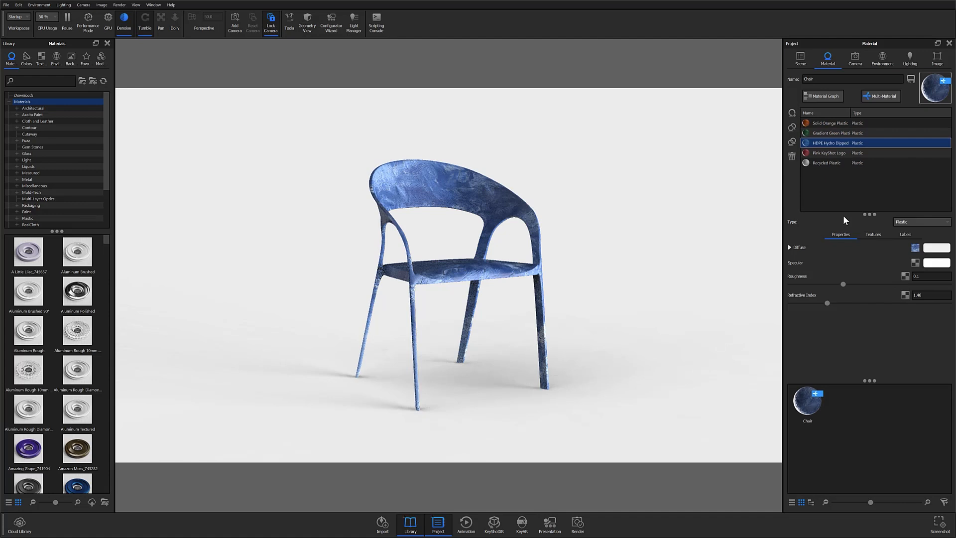
{"action": "left_click", "coordinate": [830, 123]}
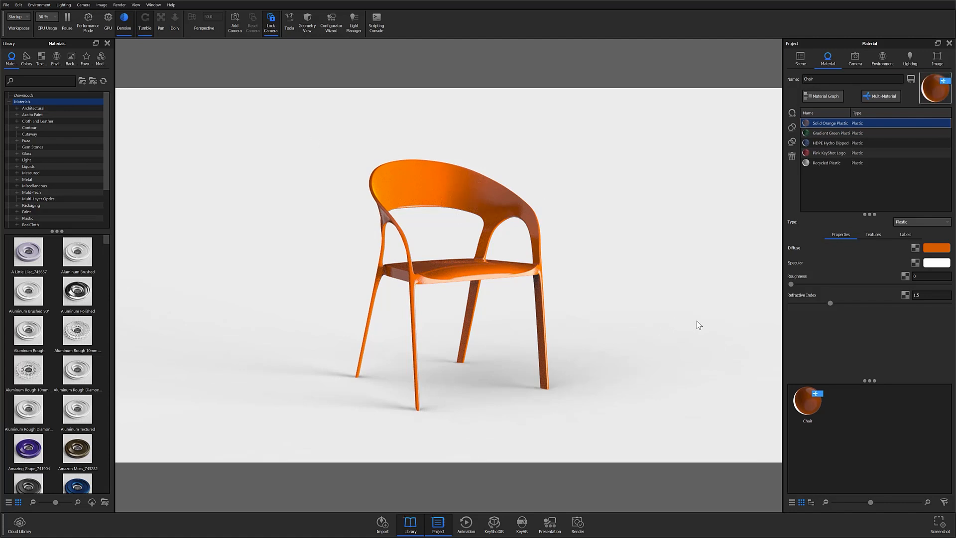
{"action": "left_click_drag", "start_coordinate": [872, 380], "coordinate": [872, 412]}
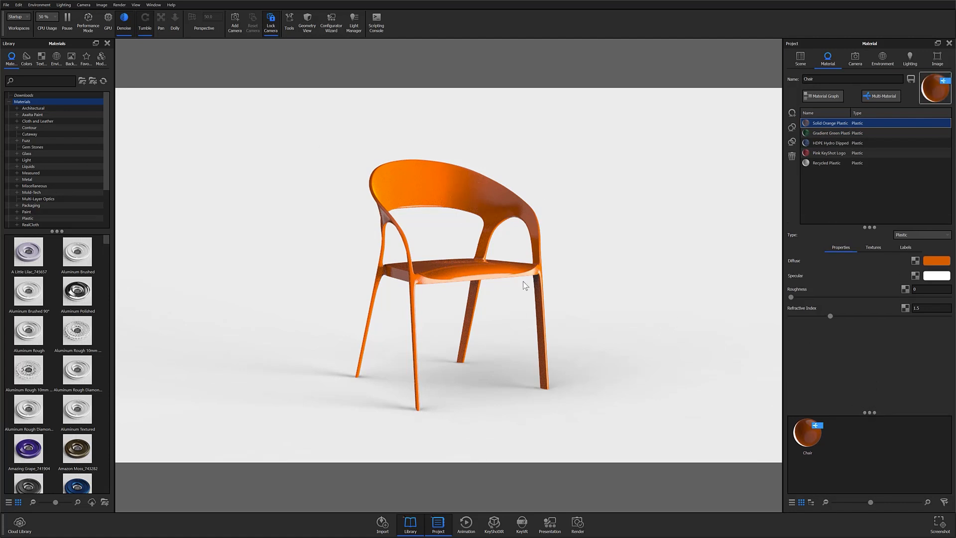
Open the Layout settings of the Configurator Wizard and expand the Styling options to review them
{"action": "left_click", "coordinate": [331, 23]}
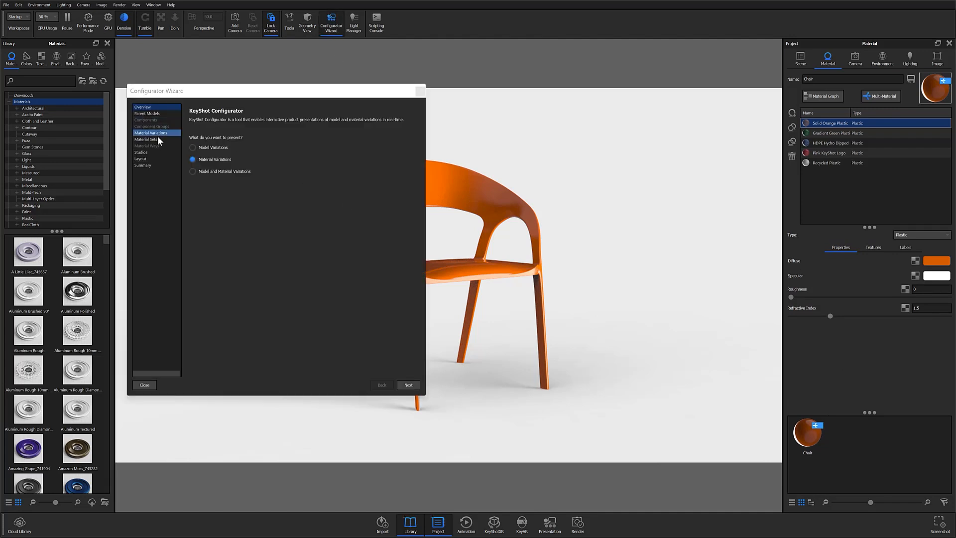
{"action": "left_click", "coordinate": [155, 159]}
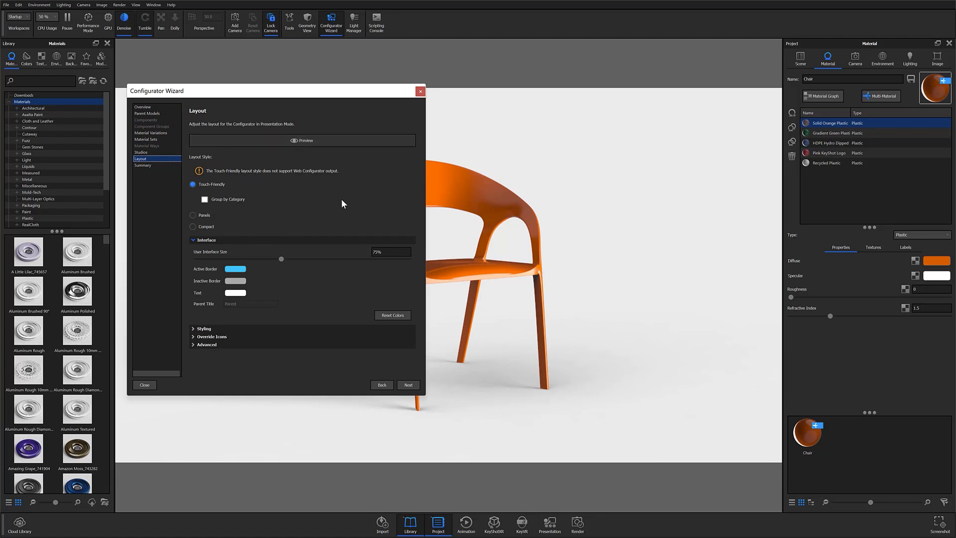
{"action": "left_click", "coordinate": [202, 325]}
{"action": "scroll", "coordinate": [238, 331], "scroll_direction": "down", "scroll_amount": 1}
{"action": "scroll", "coordinate": [238, 331], "scroll_direction": "down", "scroll_amount": 4}
{"action": "scroll", "coordinate": [238, 330], "scroll_direction": "up", "scroll_amount": 5}
Set the Active Border color of the configurator layout's interface to orange
{"action": "left_click", "coordinate": [235, 269]}
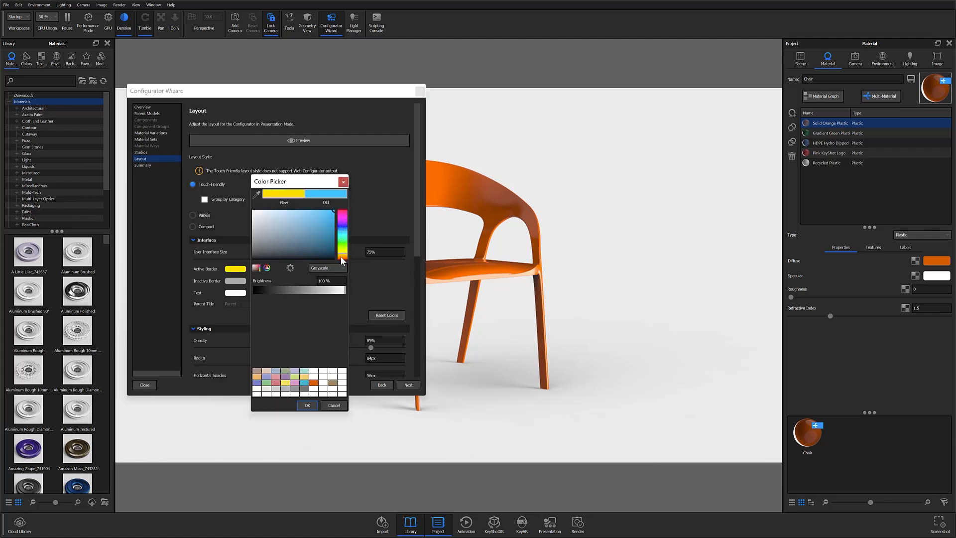
{"action": "left_click", "coordinate": [308, 405]}
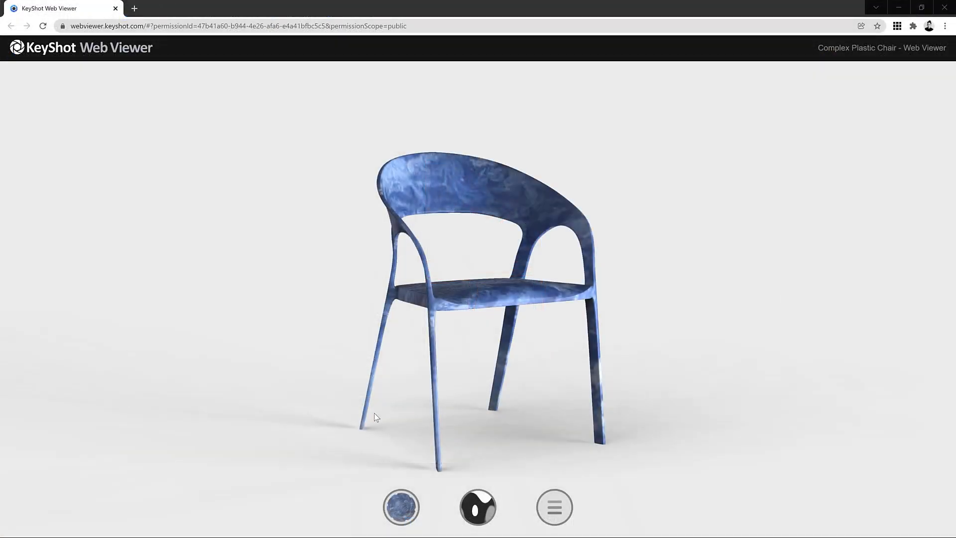
Check the configurator's round option buttons in the Web Viewer, and review the Styling options of the KeyShot configurator layout
{"action": "left_click", "coordinate": [483, 511]}
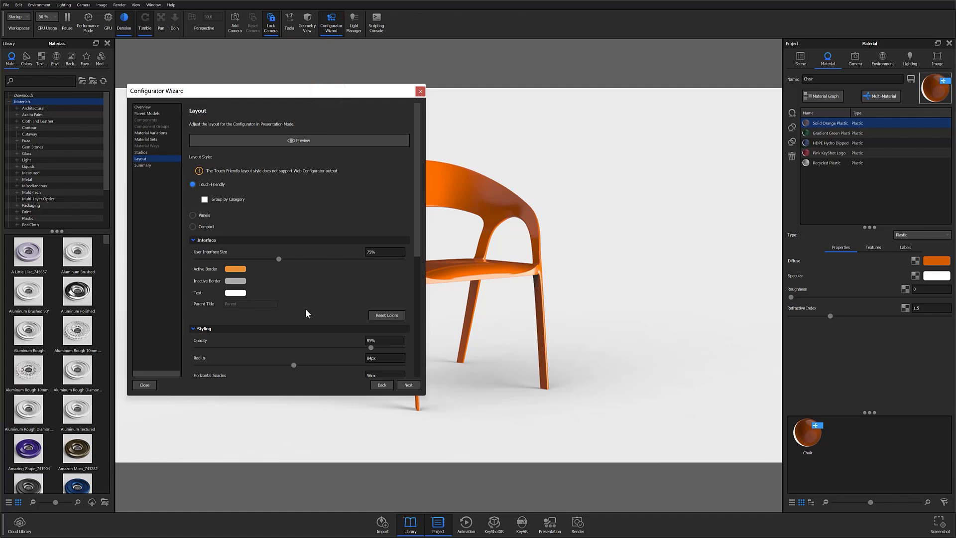
{"action": "scroll", "coordinate": [306, 312], "scroll_direction": "down", "scroll_amount": 5}
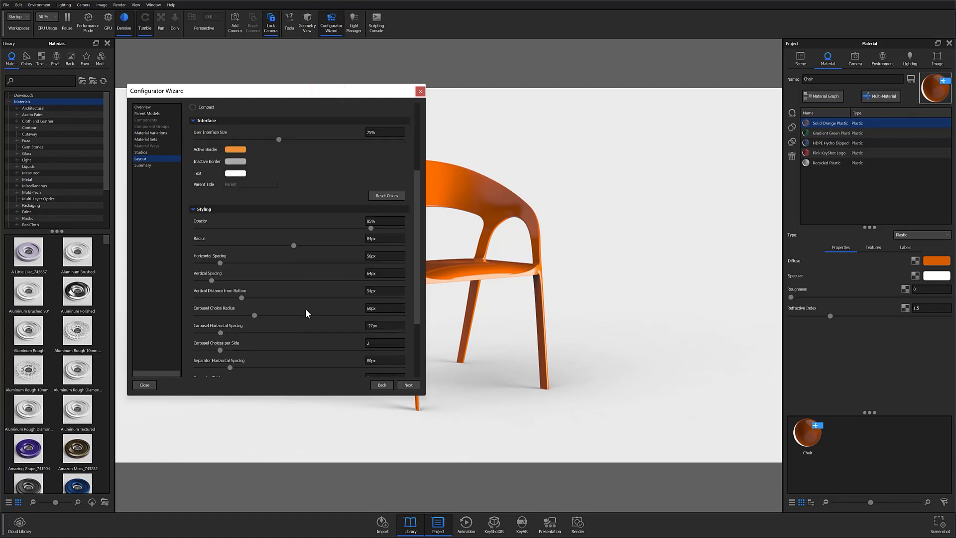
{"action": "scroll", "coordinate": [333, 227], "scroll_direction": "up", "scroll_amount": 5}
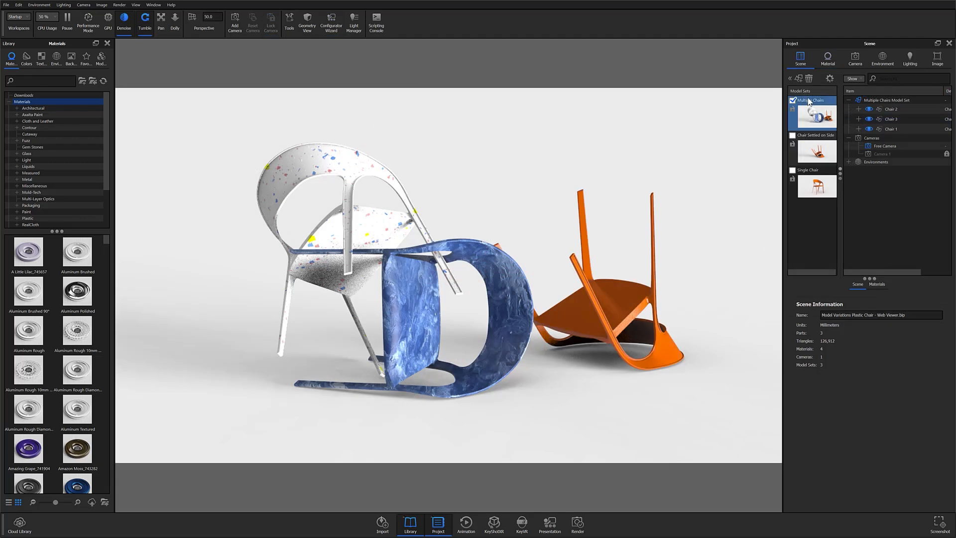
Preview the Chair Settled on Side and Single Chair model sets, and return to Multiple Chairs
{"action": "left_click", "coordinate": [818, 150]}
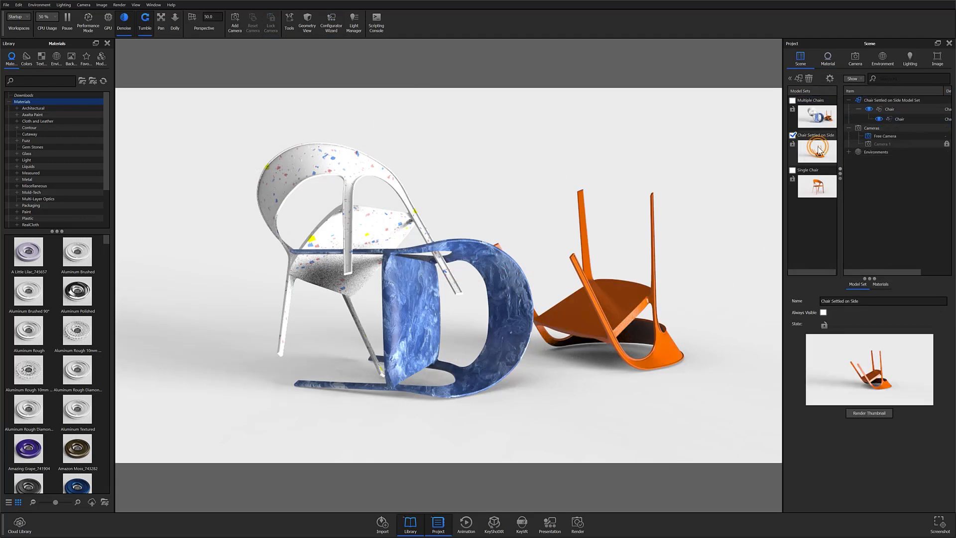
{"action": "double_click", "coordinate": [818, 150]}
{"action": "left_click", "coordinate": [819, 194]}
{"action": "double_click", "coordinate": [819, 194]}
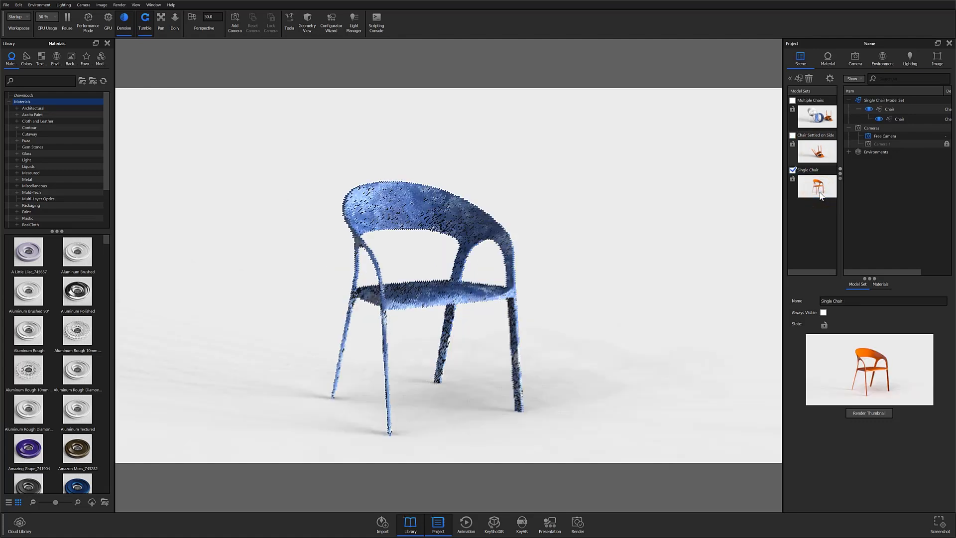
{"action": "left_click", "coordinate": [811, 108]}
{"action": "double_click", "coordinate": [814, 111]}
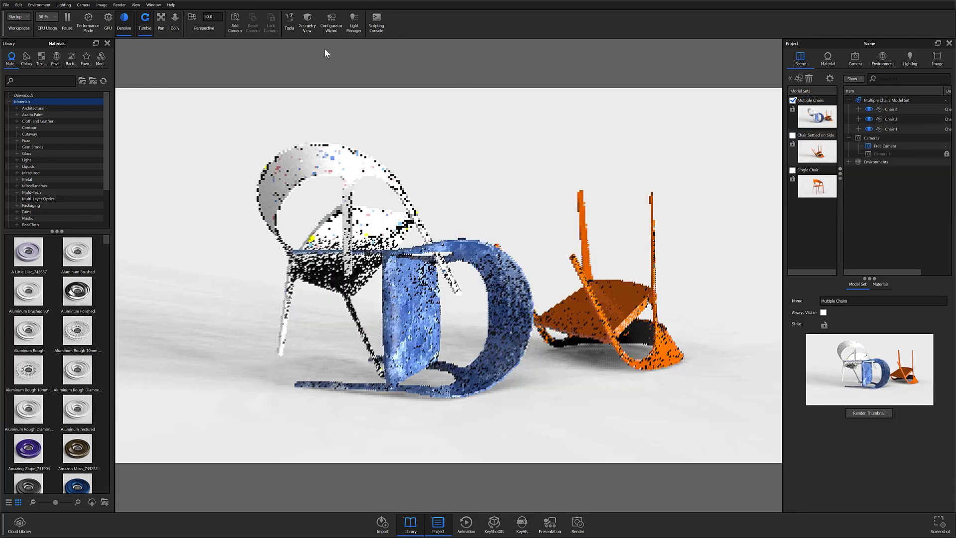
Open the Configurator Wizard and go to its Parent Models settings
{"action": "left_click", "coordinate": [331, 24]}
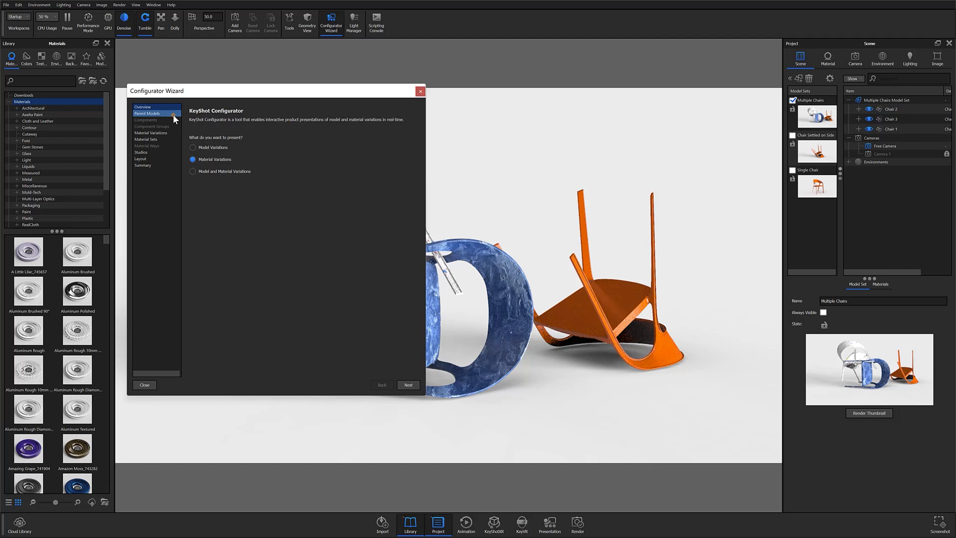
{"action": "left_click", "coordinate": [172, 114]}
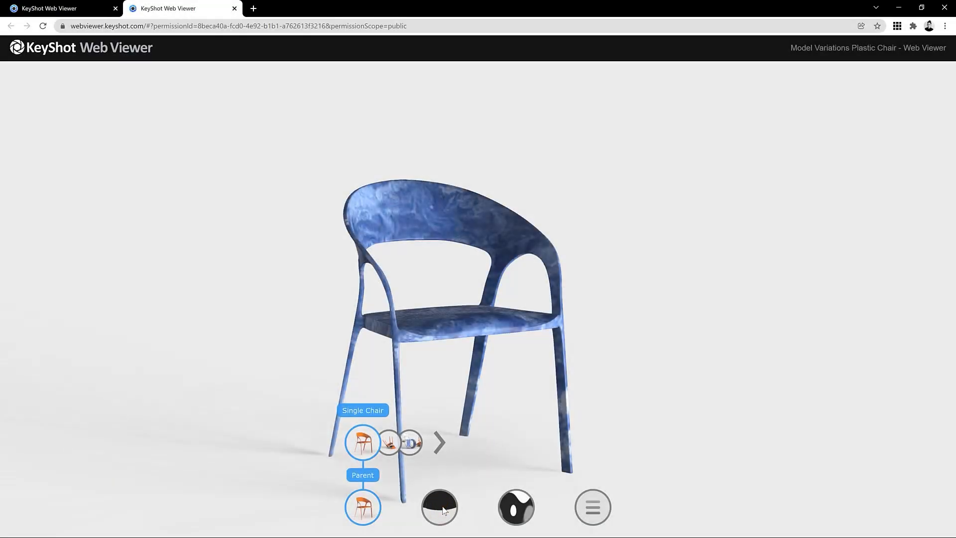
In the Web Viewer, apply Gradient Green Plastic to the single chair and switch the parent model to Chair Settled on Side
{"action": "left_click", "coordinate": [443, 509]}
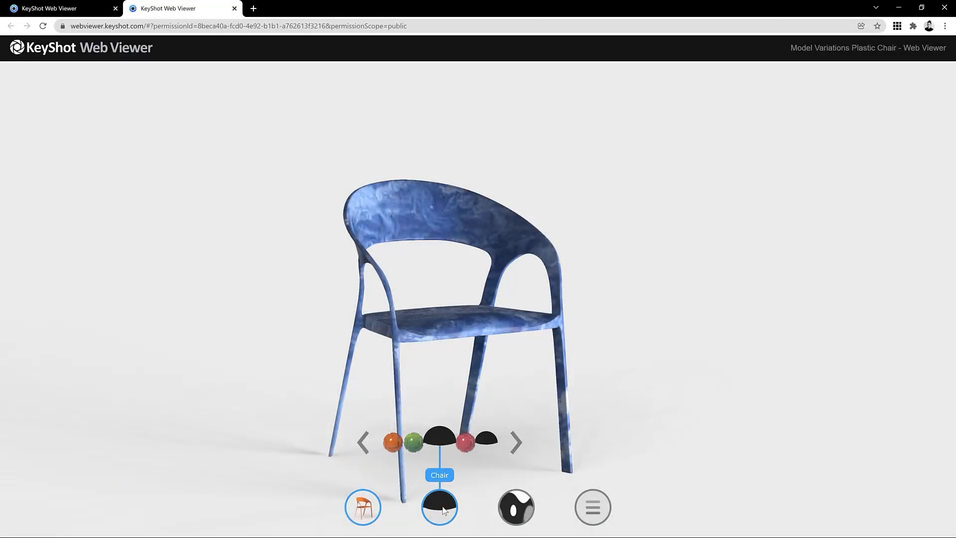
{"action": "left_click", "coordinate": [413, 442]}
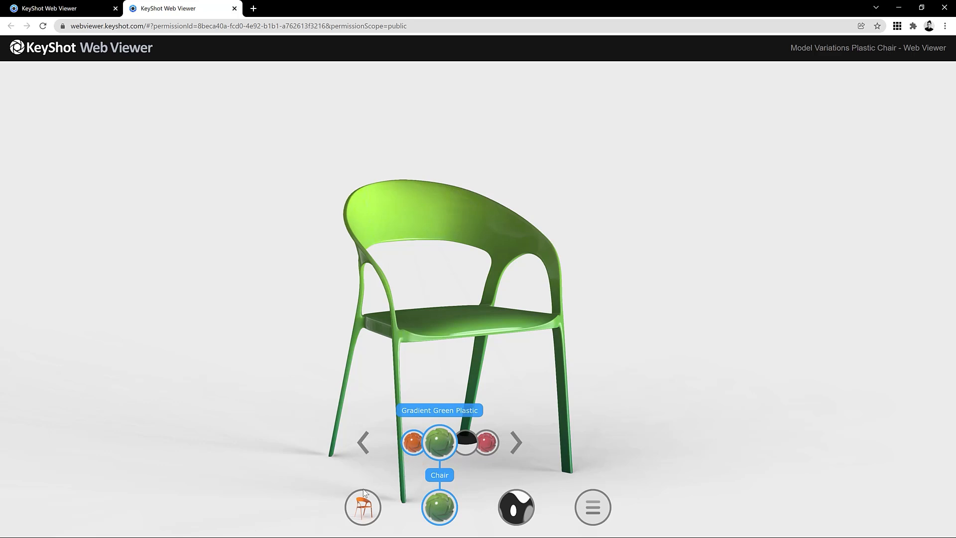
{"action": "left_click", "coordinate": [357, 514]}
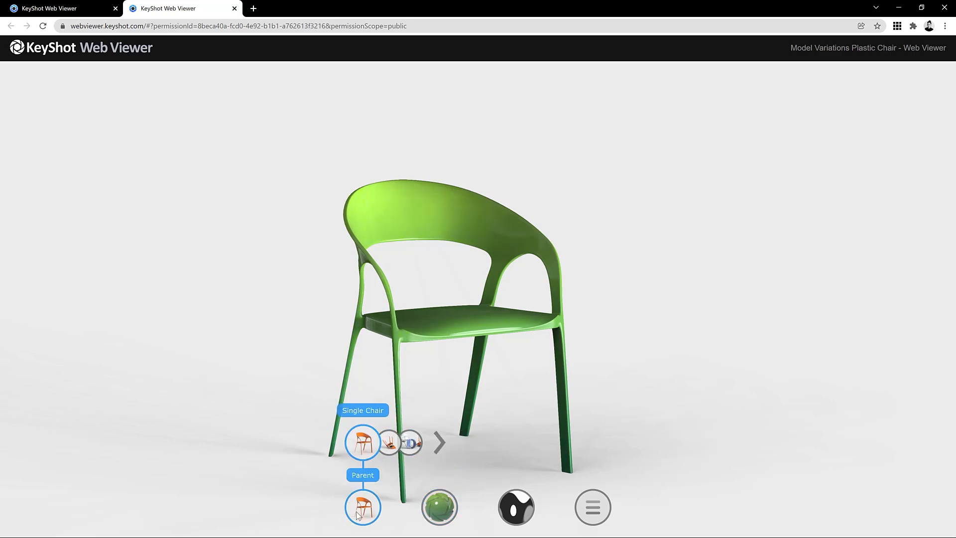
{"action": "left_click", "coordinate": [389, 442]}
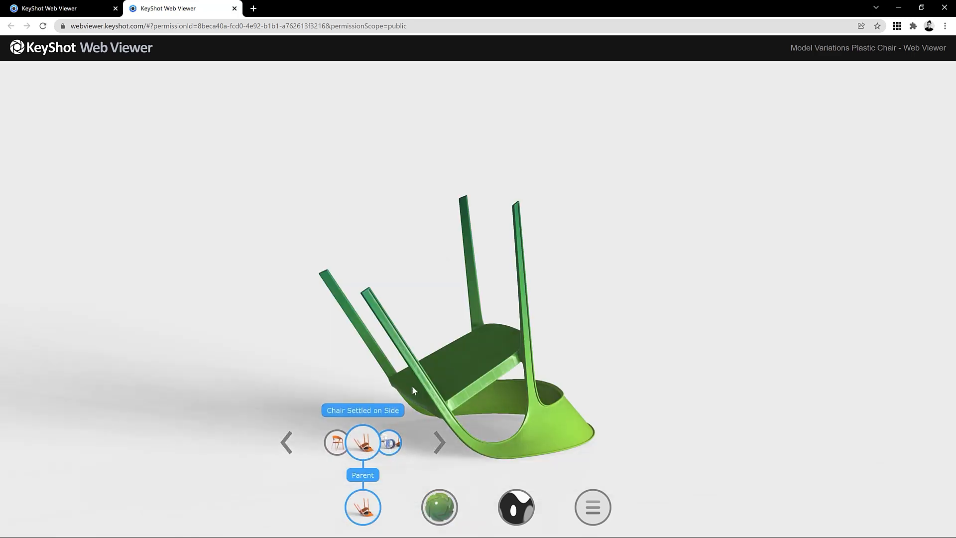
{"action": "left_click_drag", "start_coordinate": [521, 416], "coordinate": [521, 419]}
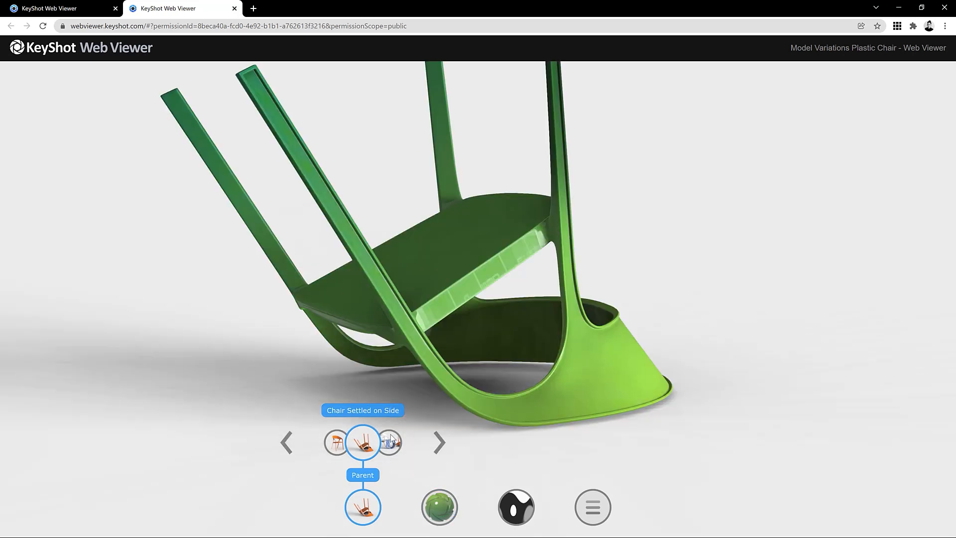
Switch the parent model to Multiple Chairs and give Chair 2 the orange material variation
{"action": "left_click", "coordinate": [390, 441]}
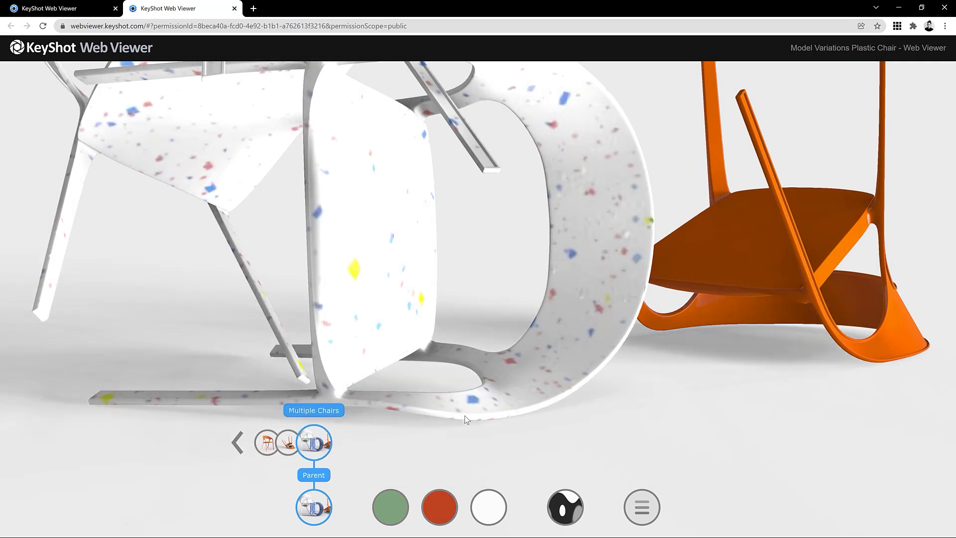
{"action": "scroll", "coordinate": [465, 415], "scroll_direction": "down", "scroll_amount": 3}
{"action": "left_click", "coordinate": [390, 506]}
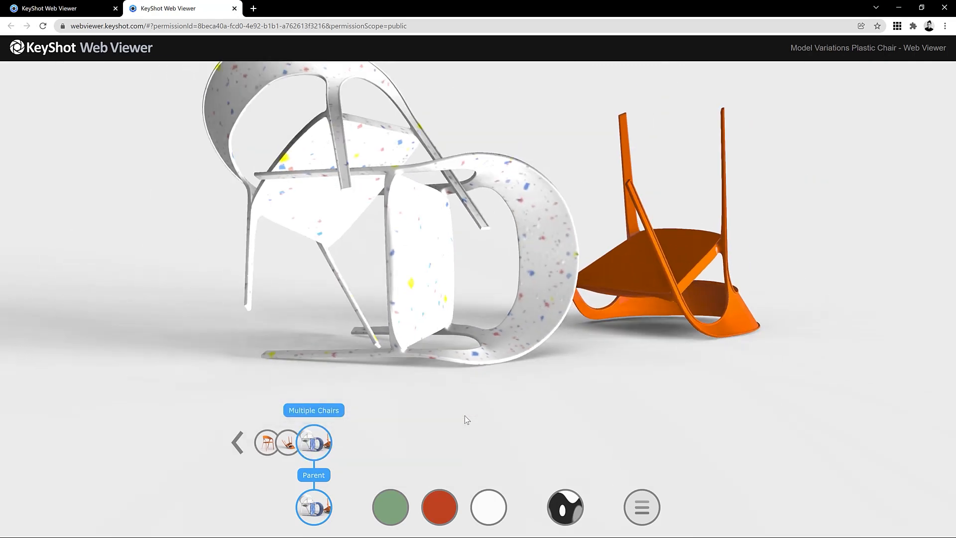
{"action": "left_click", "coordinate": [342, 443]}
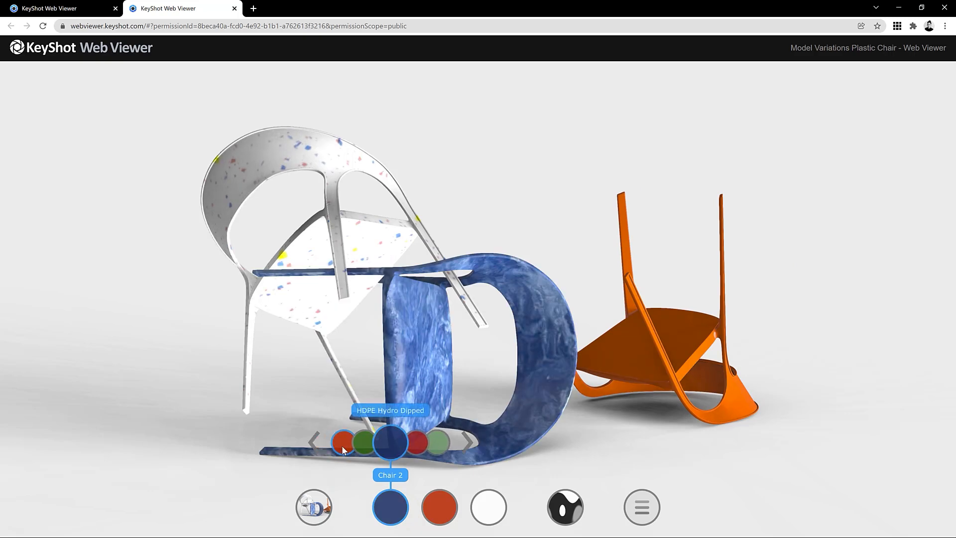
{"action": "left_click", "coordinate": [343, 448]}
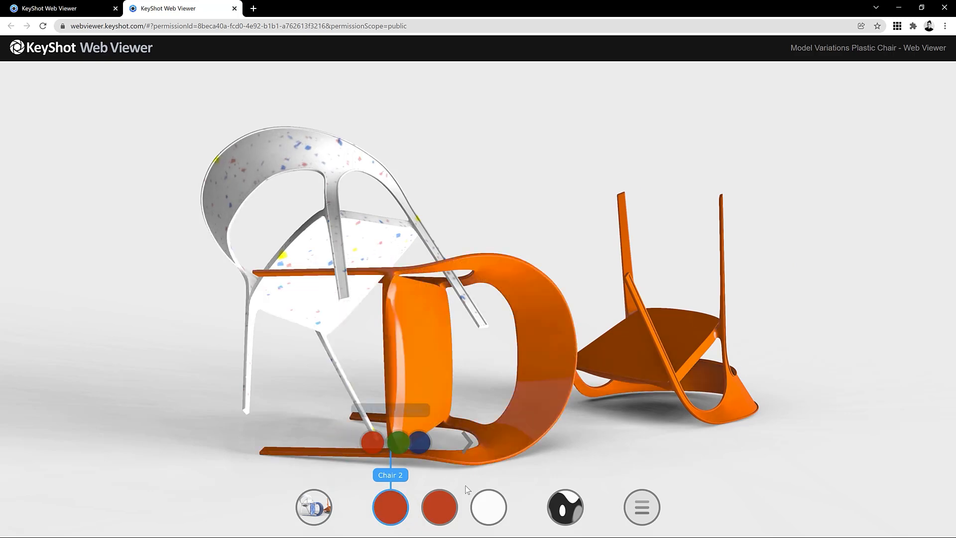
Change the material of Chair 1 to HDPE Hydro Dipped
{"action": "left_click", "coordinate": [487, 513]}
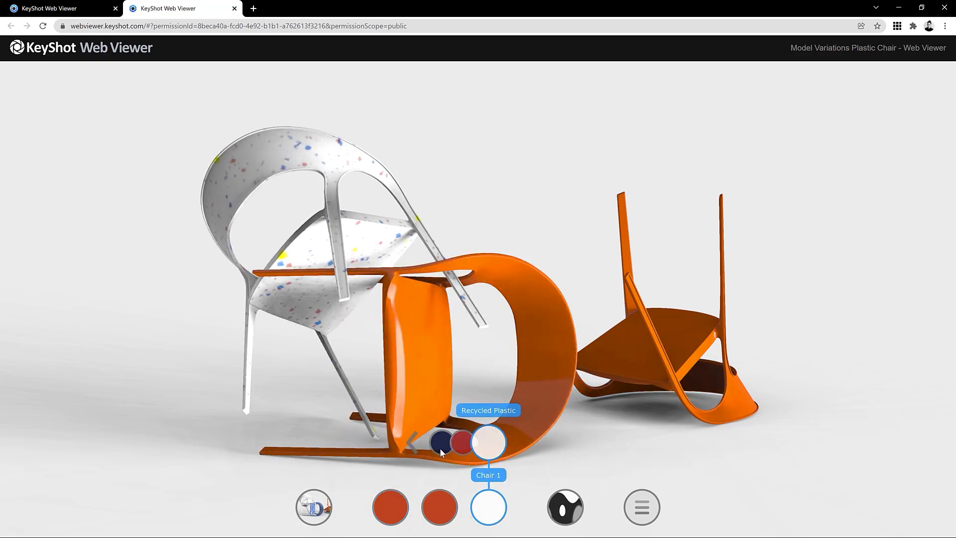
{"action": "left_click", "coordinate": [412, 442]}
{"action": "left_click", "coordinate": [412, 443]}
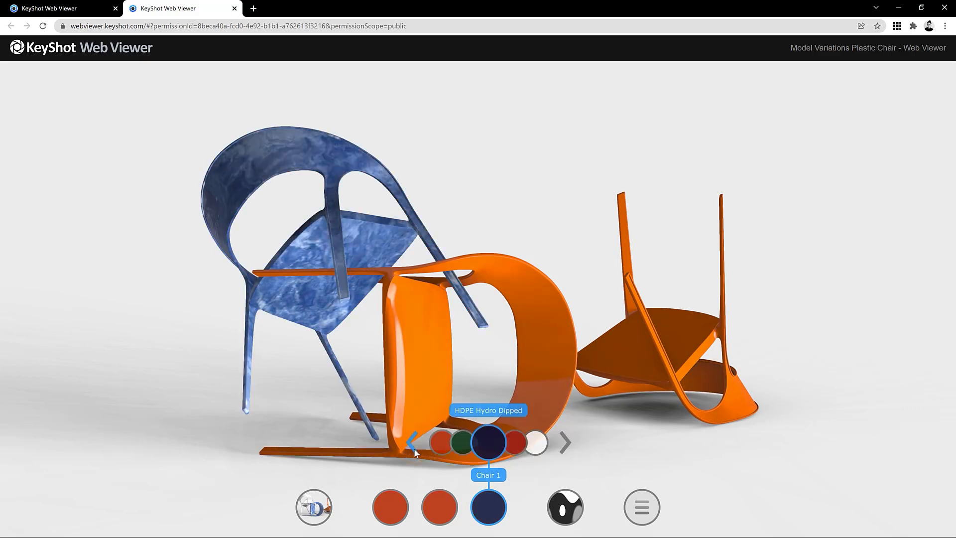